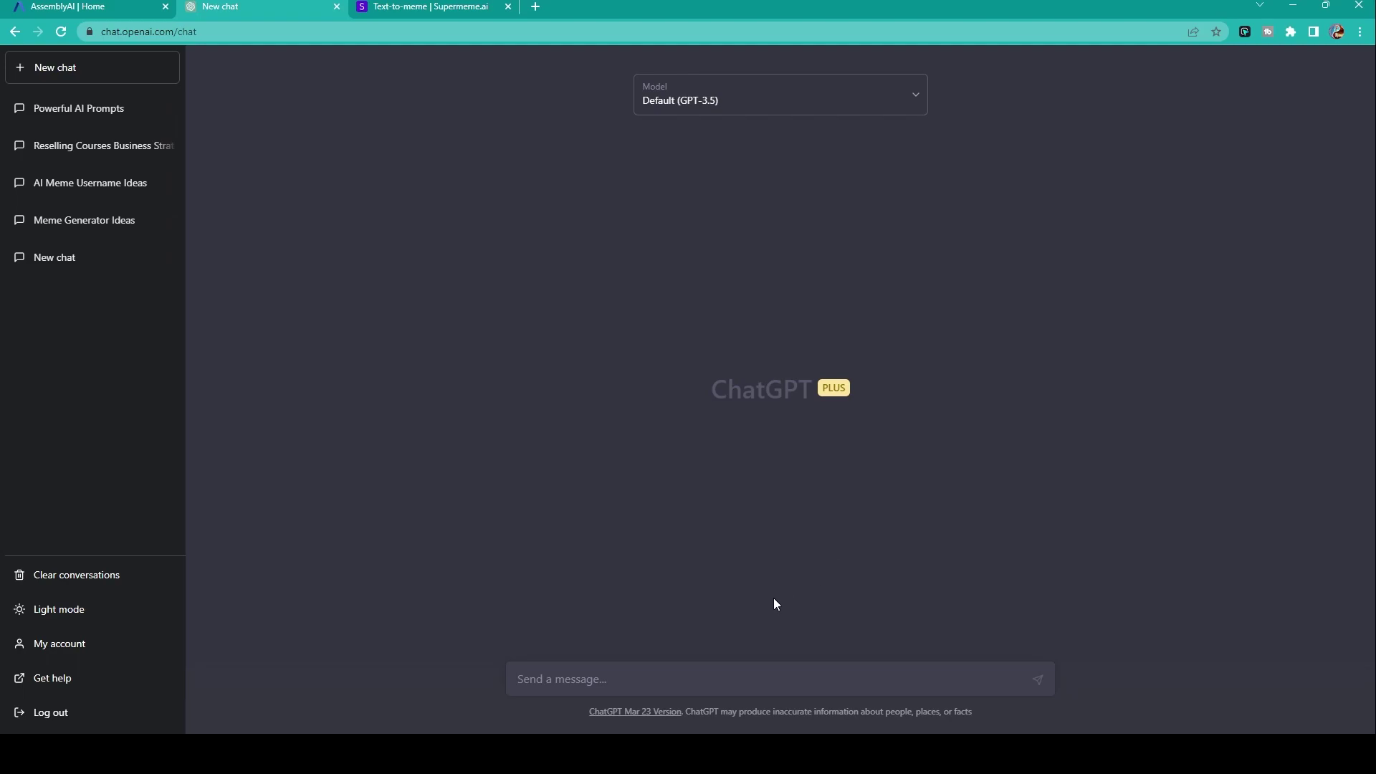
# Type a prompt making ChatGPT a Meta/Facebook ad specialist teaching beginners conversion-optimized ad setup.
pyautogui.click(734, 680)
pyautogui.write('write me an a')
pyautogui.press('BackSpace')
pyautogui.press('BackSpace')
pyautogui.press('BackSpace')
pyautogui.write('Act like ')
pyautogui.write('n adspecialist for Meta and Facebook. -> Give a specific task ')
pyautogui.write('I')
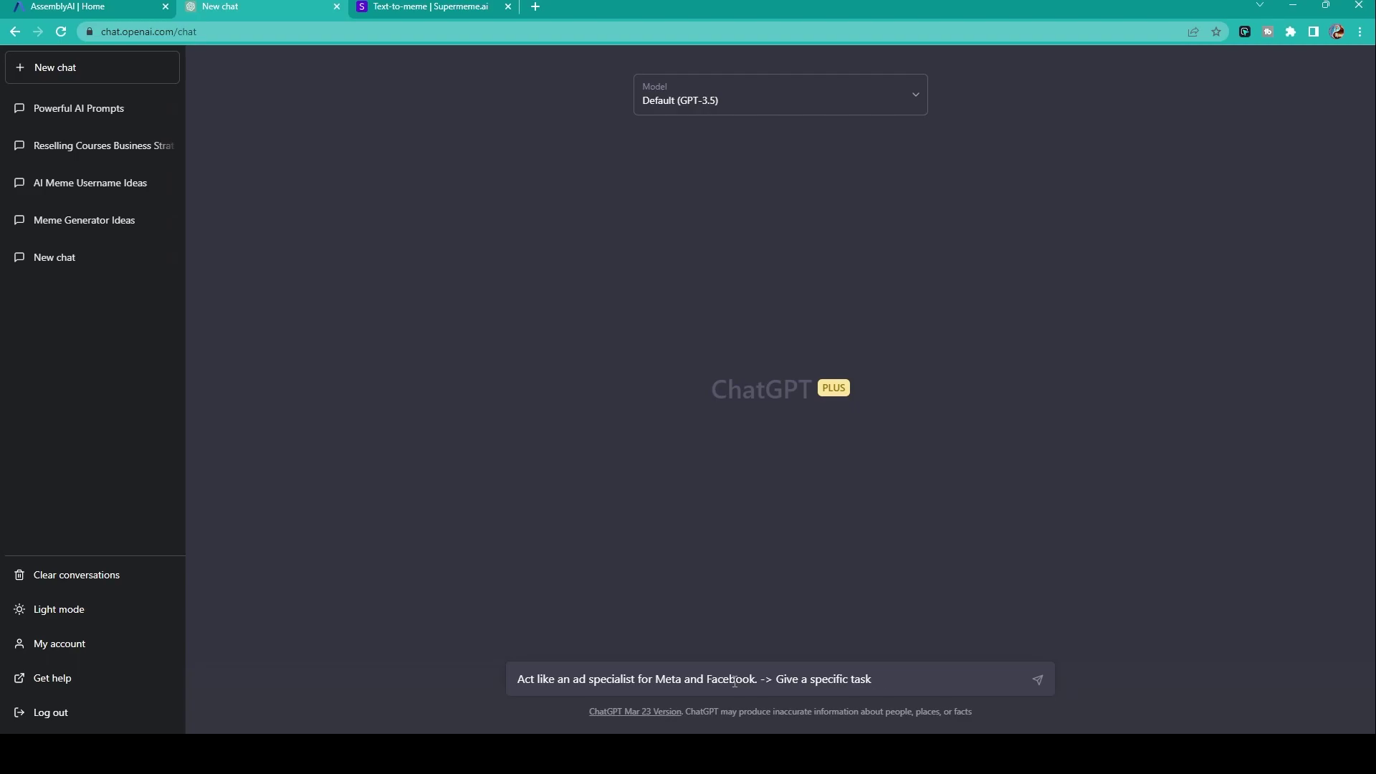
pyautogui.write(' -> Teaching beginner how to setup')
pyautogui.press('BackSpace')
pyautogui.press('BackSpace')
pyautogui.write('up online ads for optimal conversa')
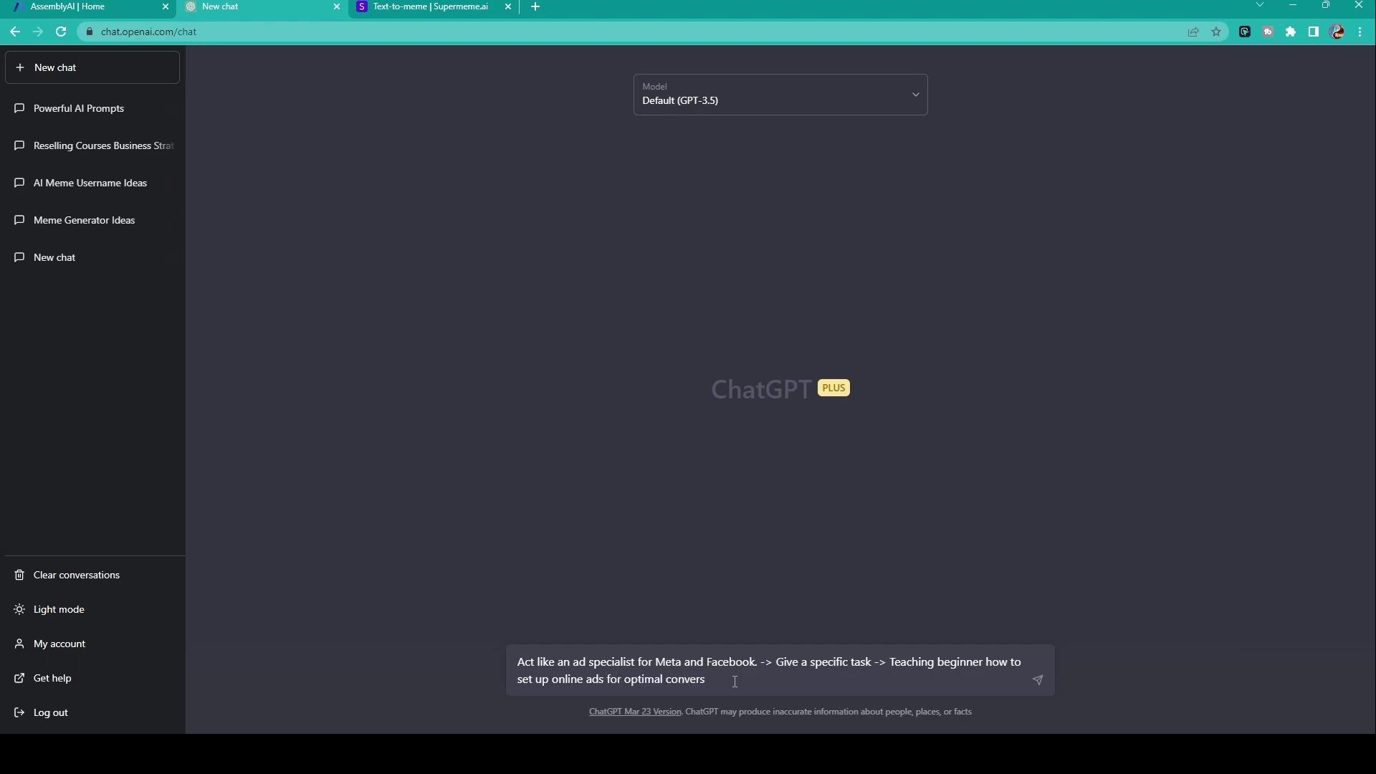
pyautogui.press('BackSpace')
pyautogui.press('BackSpace')
pyautogui.press('BackSpace')
pyautogui.write('rsions')
pyautogui.write(' -> include the target market,')
pyautogui.write('ad format, goals, and any other')
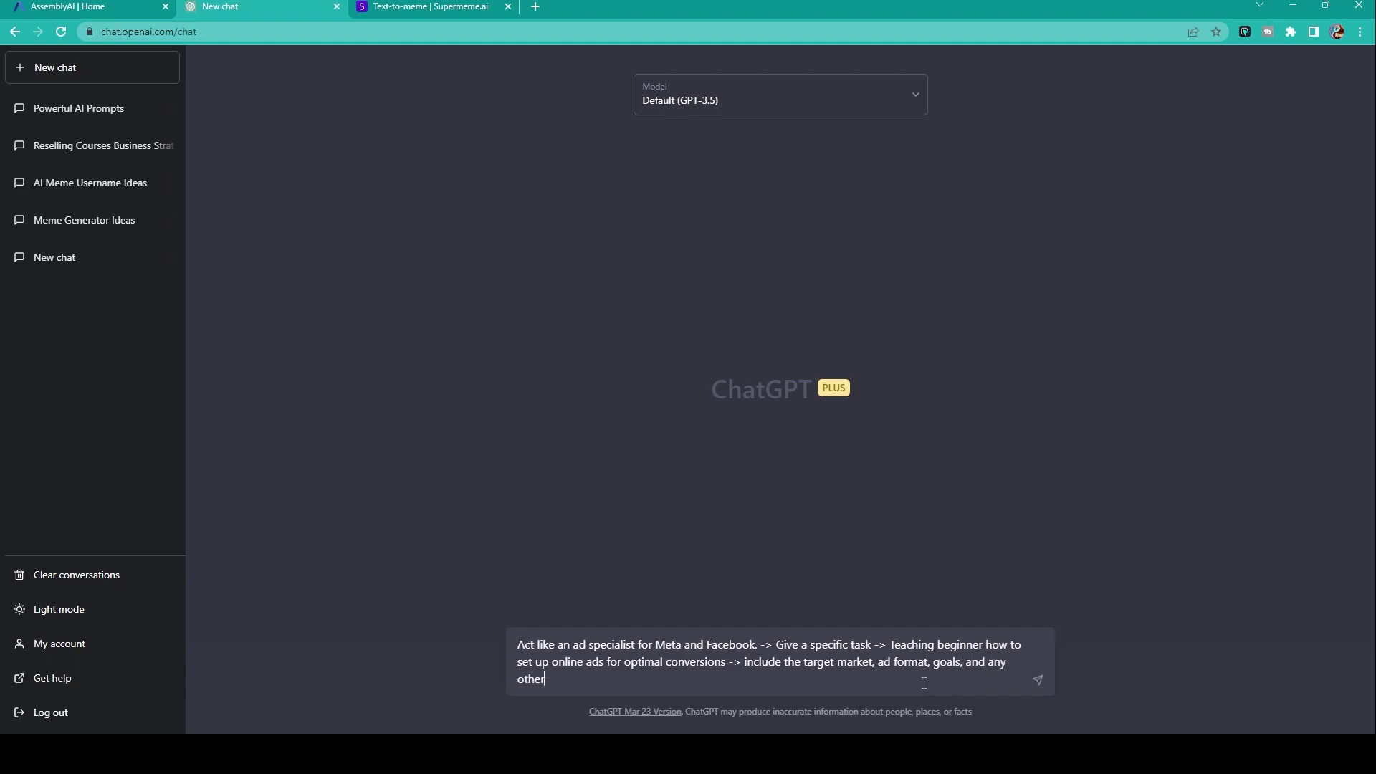
pyautogui.write(' esential information.')
pyautogui.write(' What other details should I include in this prompt to get better results?')
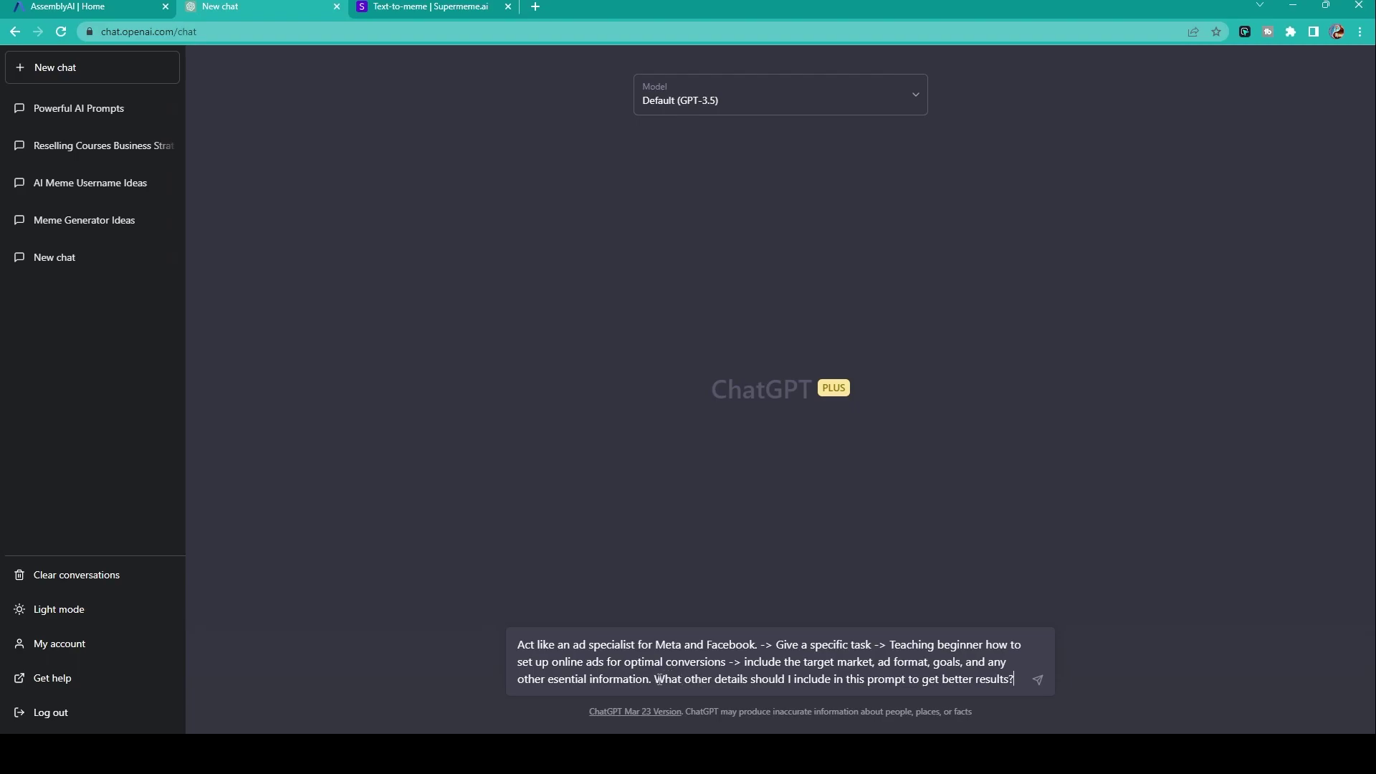
# Replace the appended follow-up question with a note and send the ad-specialist prompt.
pyautogui.moveTo(655, 678); pyautogui.dragTo(1022, 679)
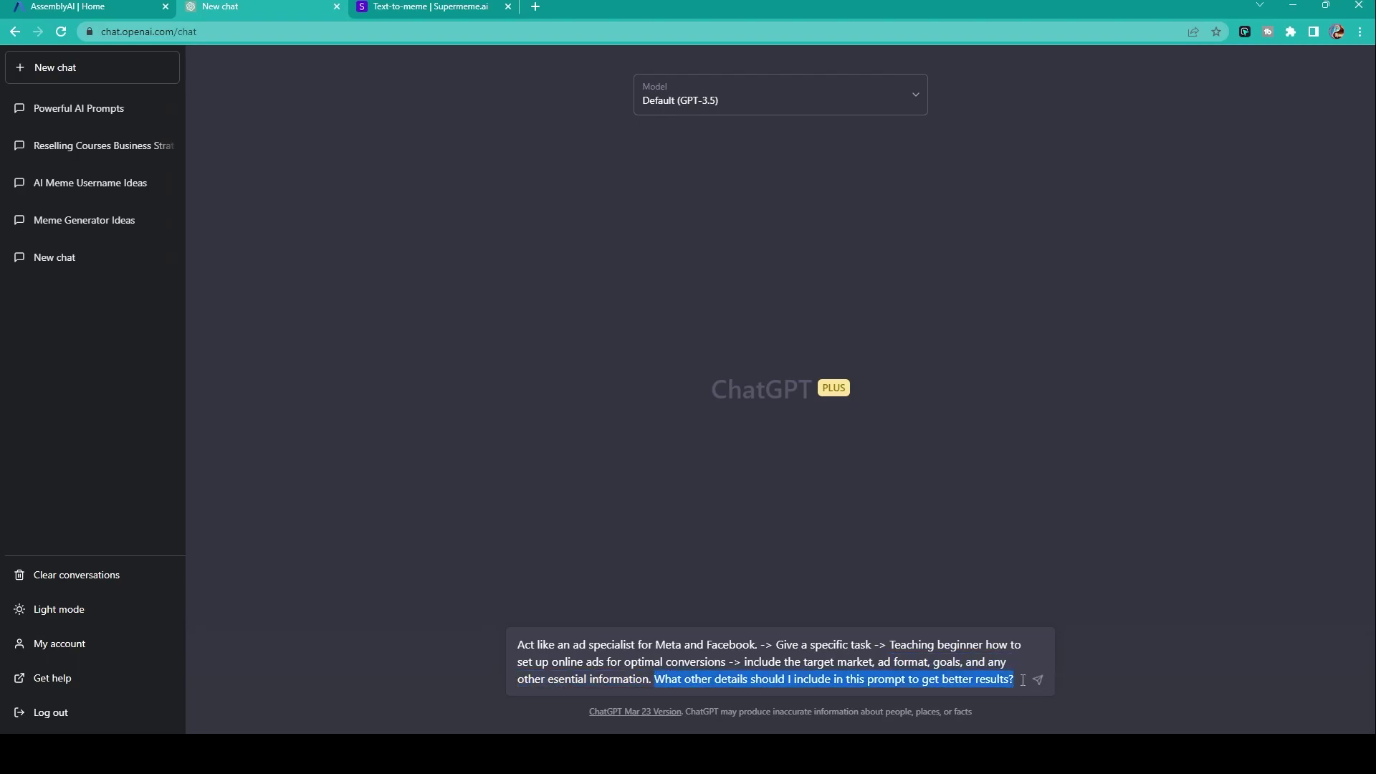
pyautogui.press('BackSpace')
pyautogui.write('(this is an example prompt) ')
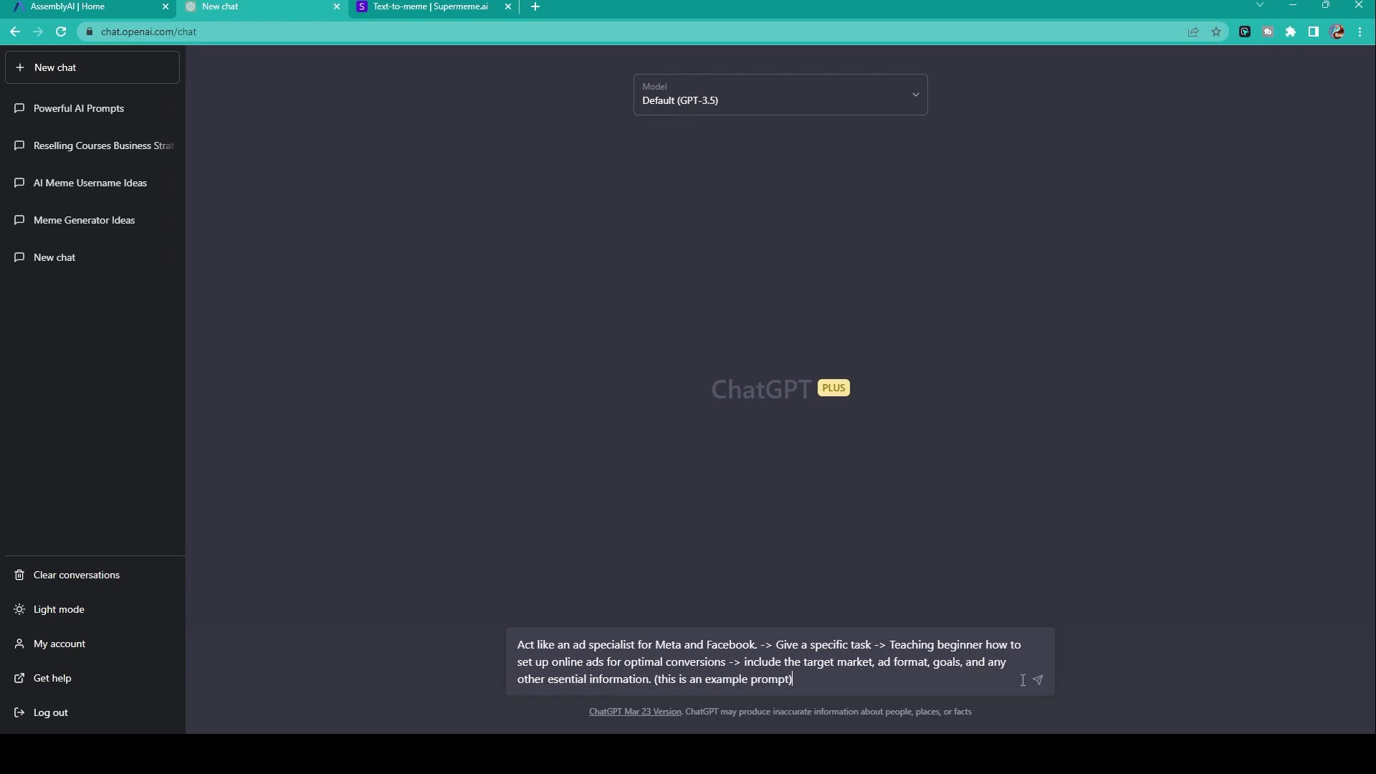
pyautogui.write('hold!')
pyautogui.press('Return')
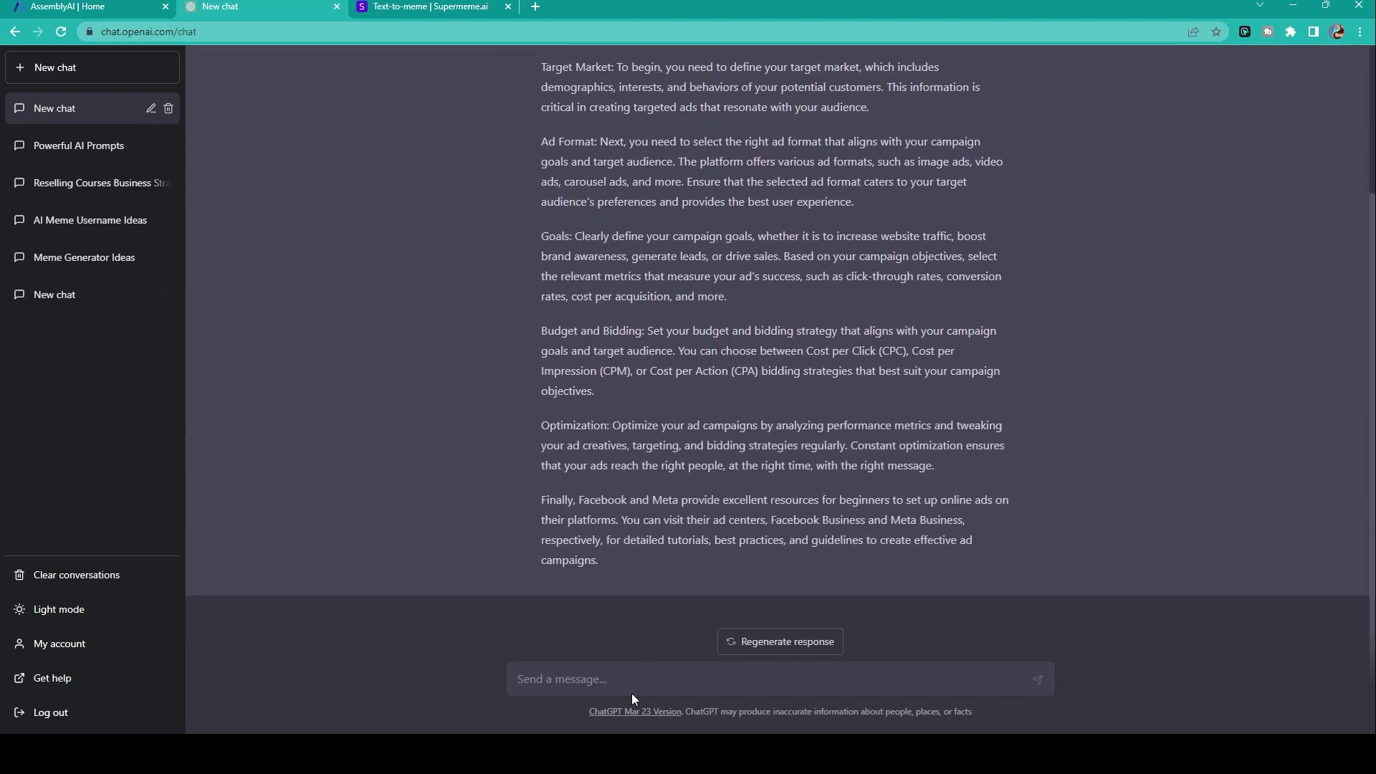
pyautogui.write('What other details should I include in this prompt to get better results?')
# Ask ChatGPT what other details would improve the prompt.
pyautogui.press('Return')
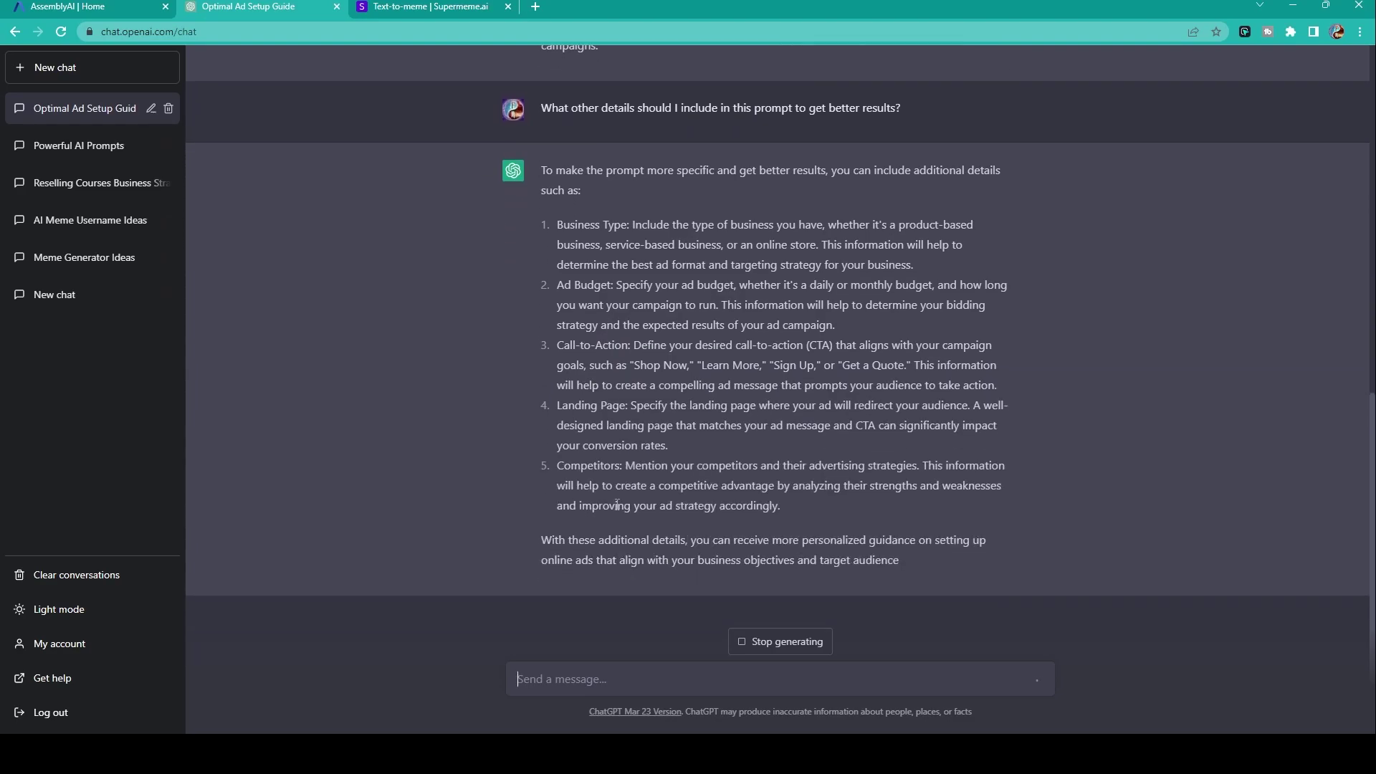
pyautogui.scroll(2, 648, 366)
pyautogui.scroll(1, 649, 366)
pyautogui.scroll(3, 648, 365)
pyautogui.scroll(2, 648, 365)
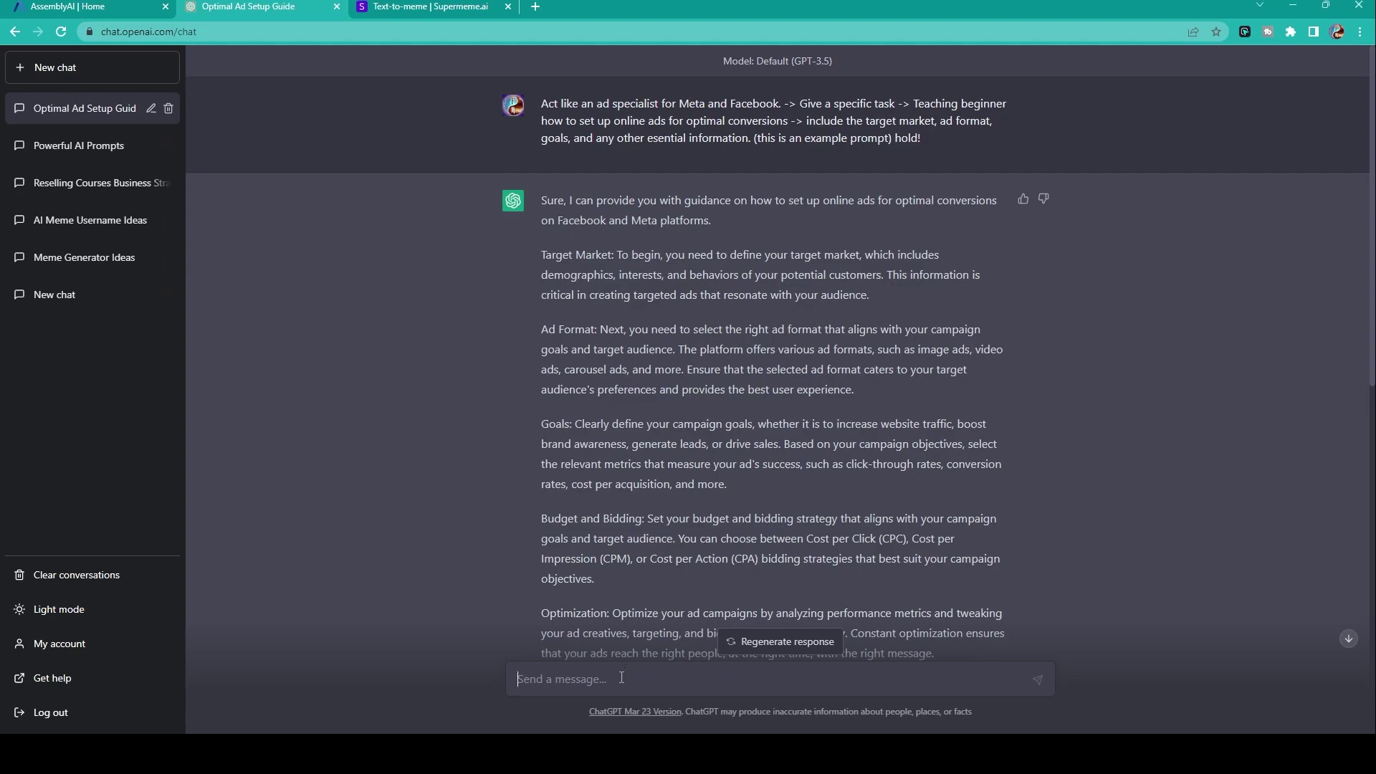
# Paste the power-prompt checklist (role, audience, topic, purpose, context, tone, limits) and select its lines.
pyautogui.write('Ideally, a power prompt should incorporate:  AI role Target audience Topic idea or subject Purpose or goal Context Voice or tone Limit (word count, character count, etc.) Sources or references (if relevant) Call to action (if applicable) Additional relevant details')
pyautogui.scroll(3, 718, 646)
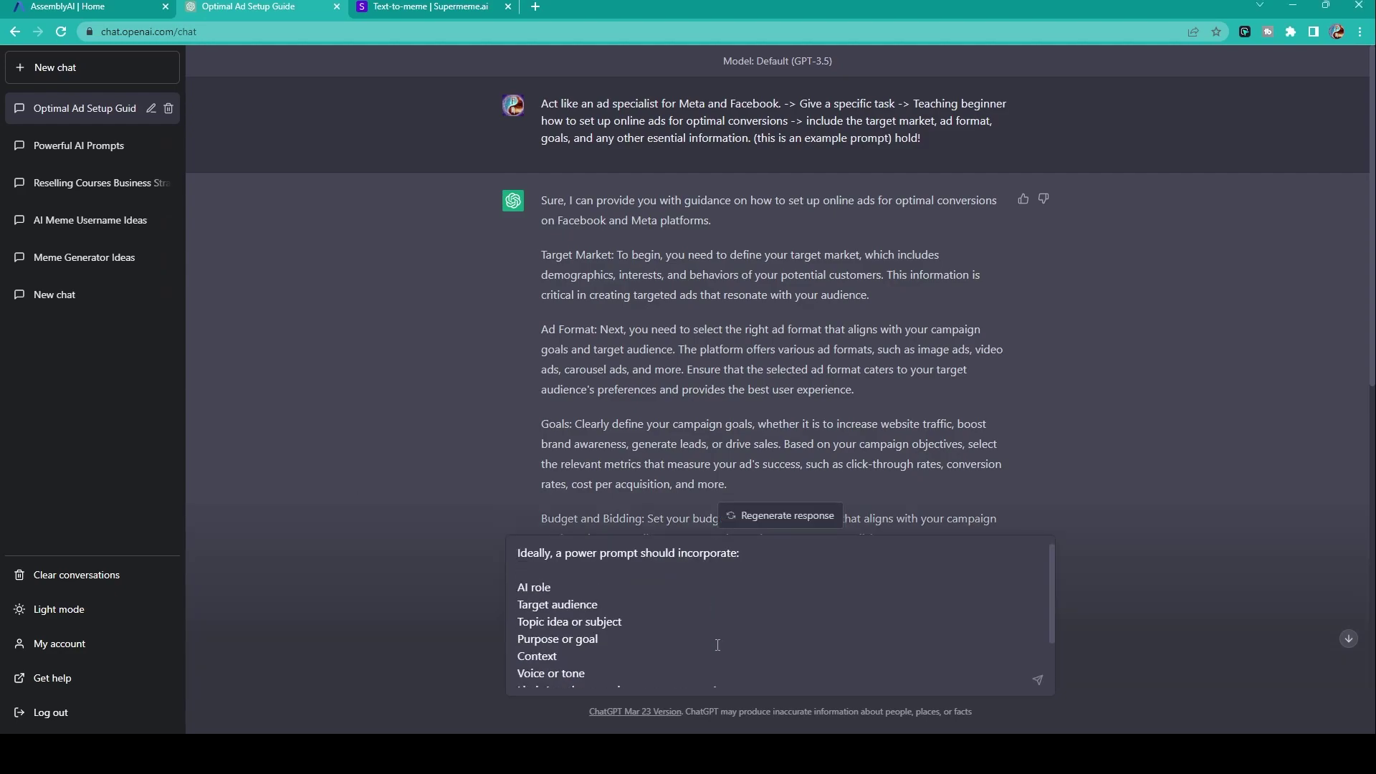
pyautogui.scroll(-4, 417, 415)
pyautogui.scroll(-3, 632, 376)
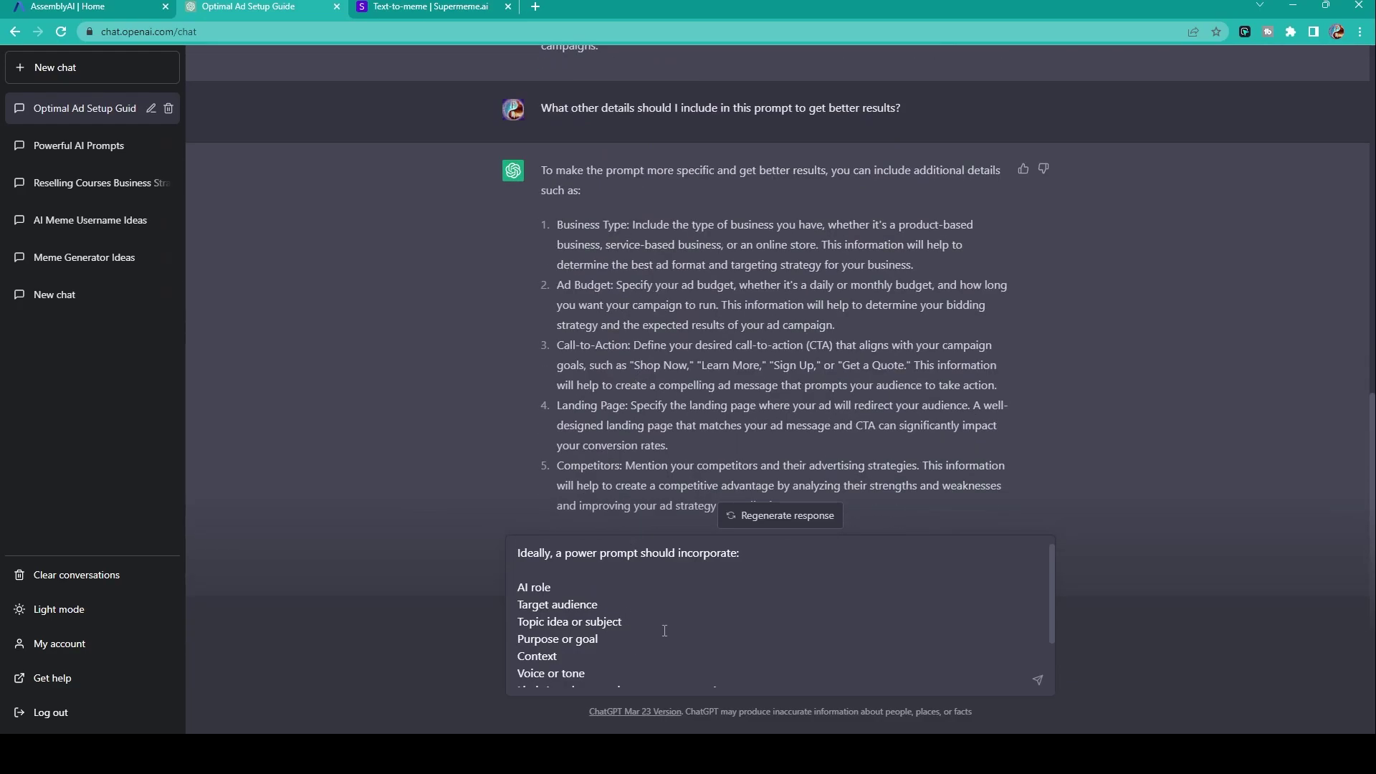
pyautogui.scroll(-2, 600, 609)
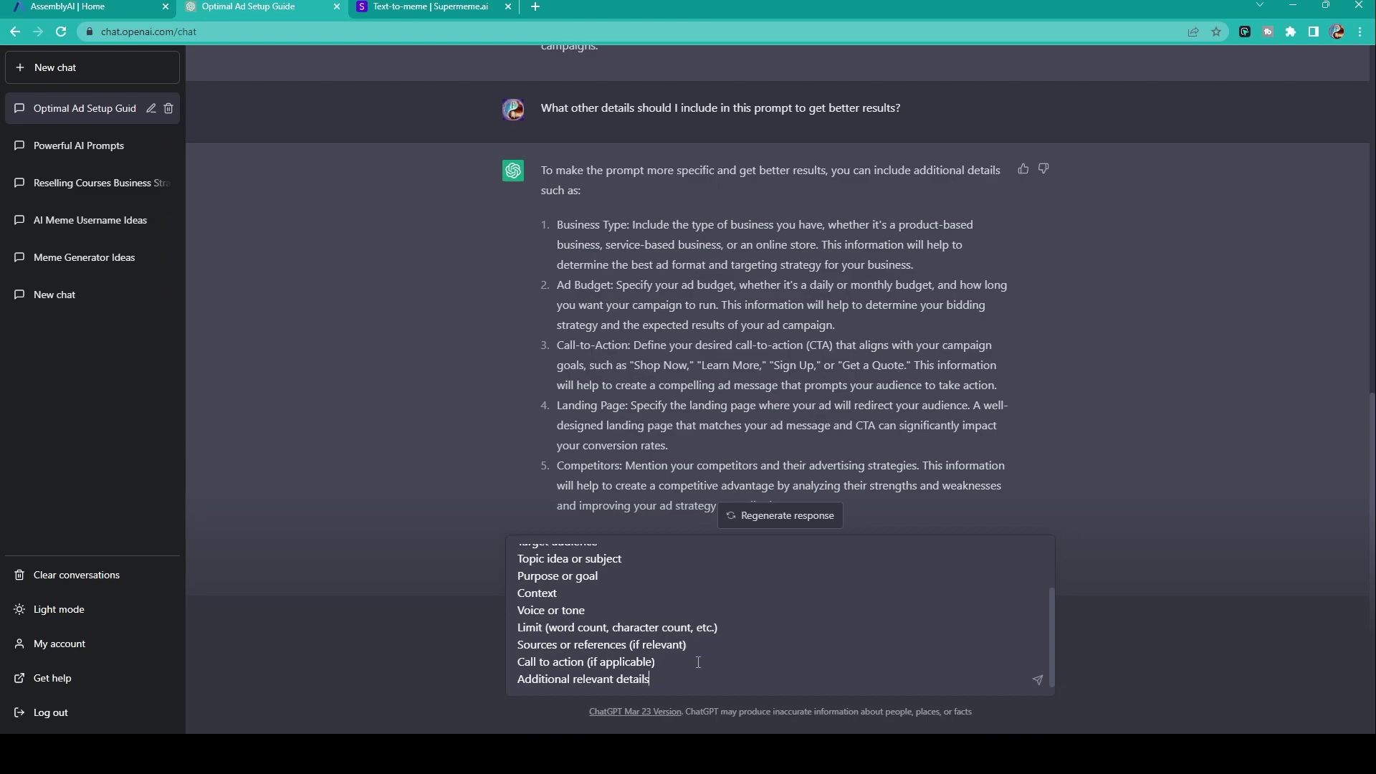
pyautogui.moveTo(651, 680)
pyautogui.mouseDown()
pyautogui.moveTo(509, 622)
pyautogui.moveTo(505, 587)
pyautogui.mouseUp()
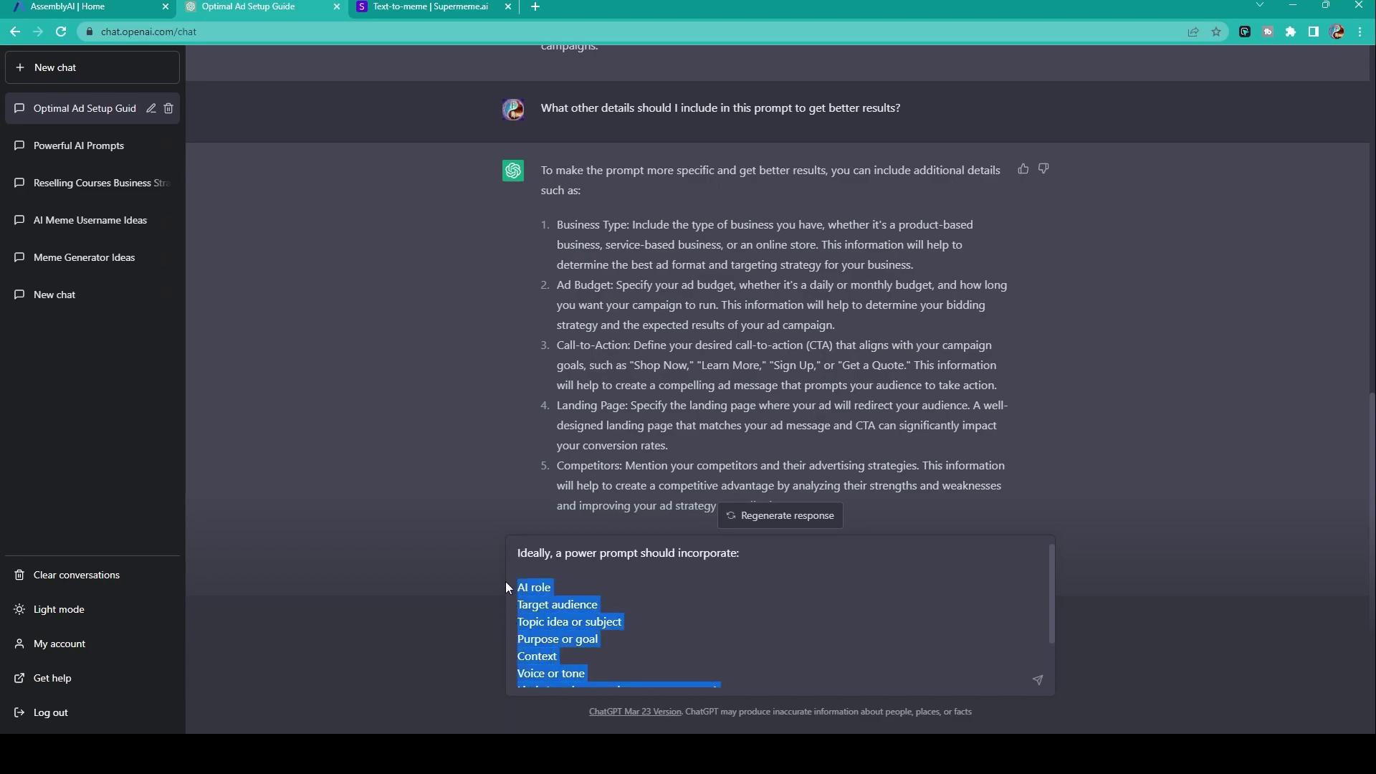
pyautogui.scroll(-2, 804, 657)
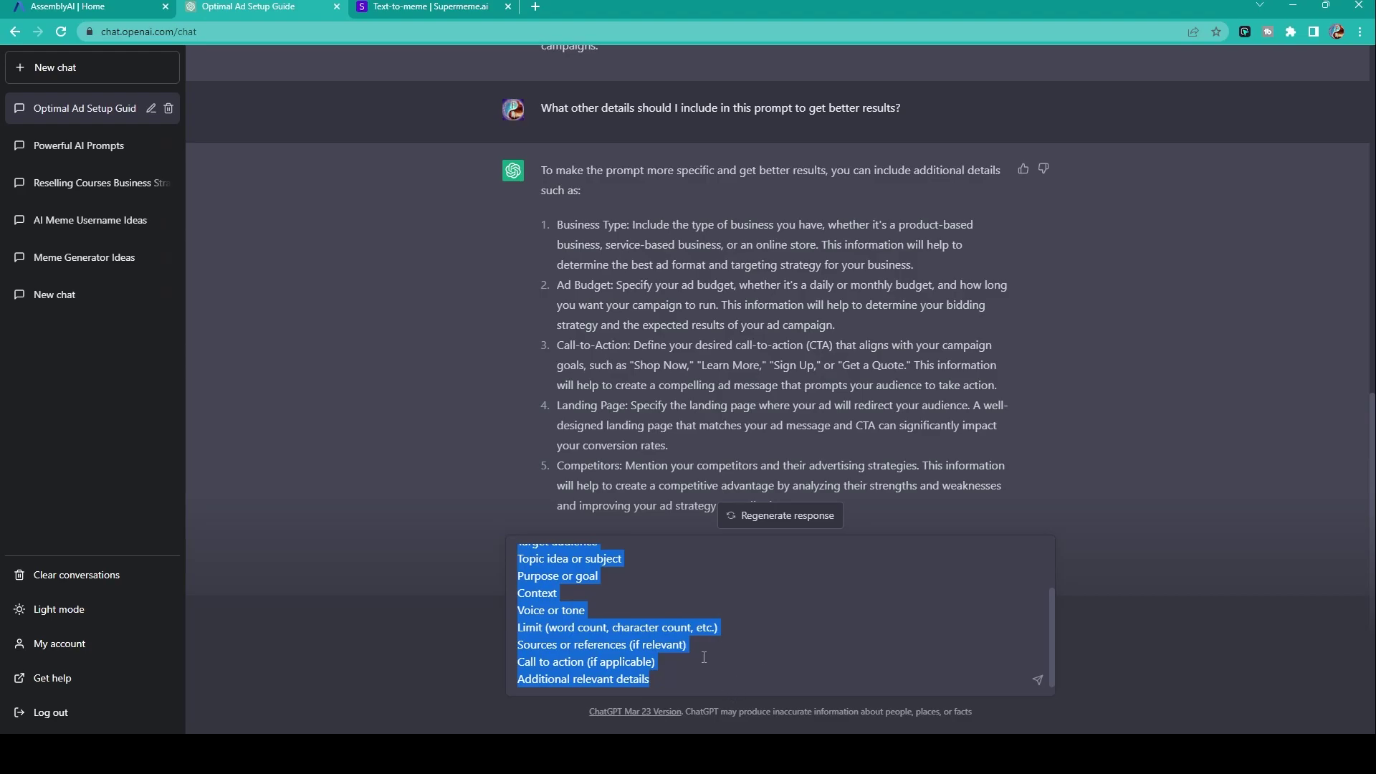